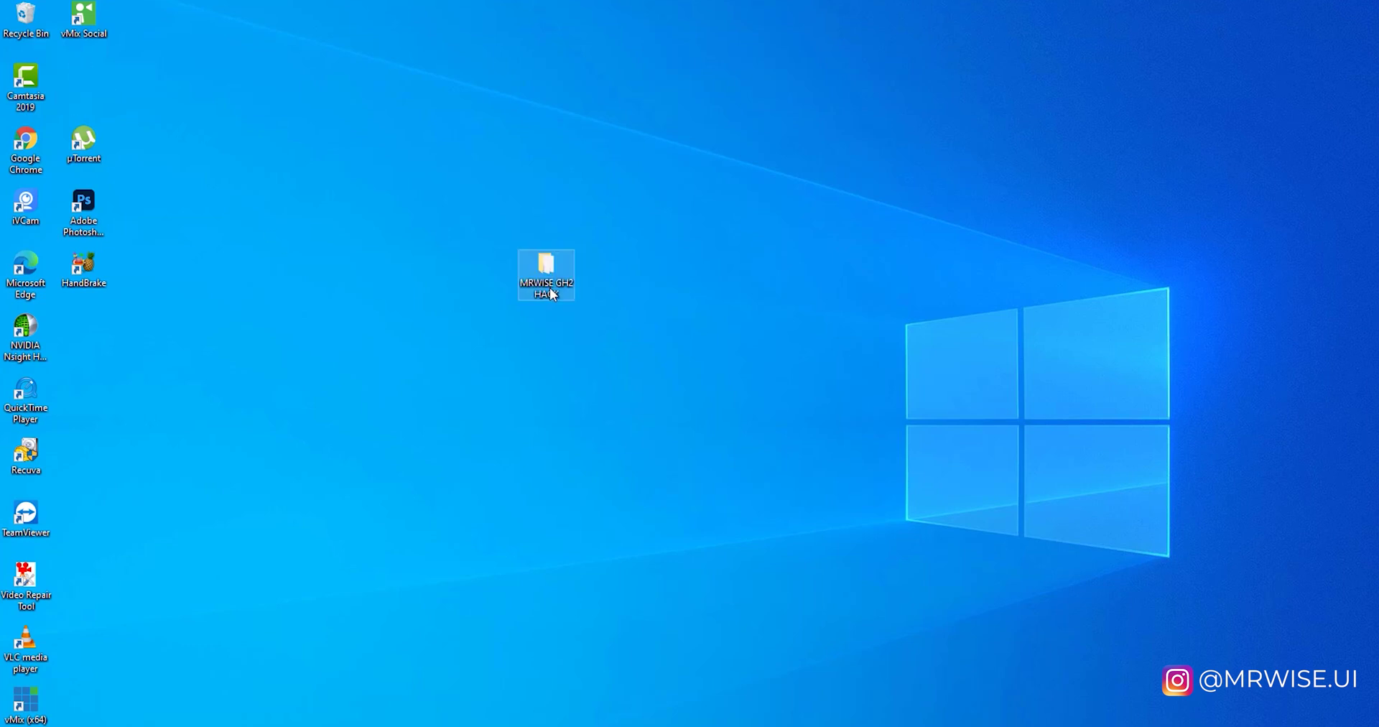
Open the MRWISE GH2 HACK folder from the desktop.
double_click(561, 288)
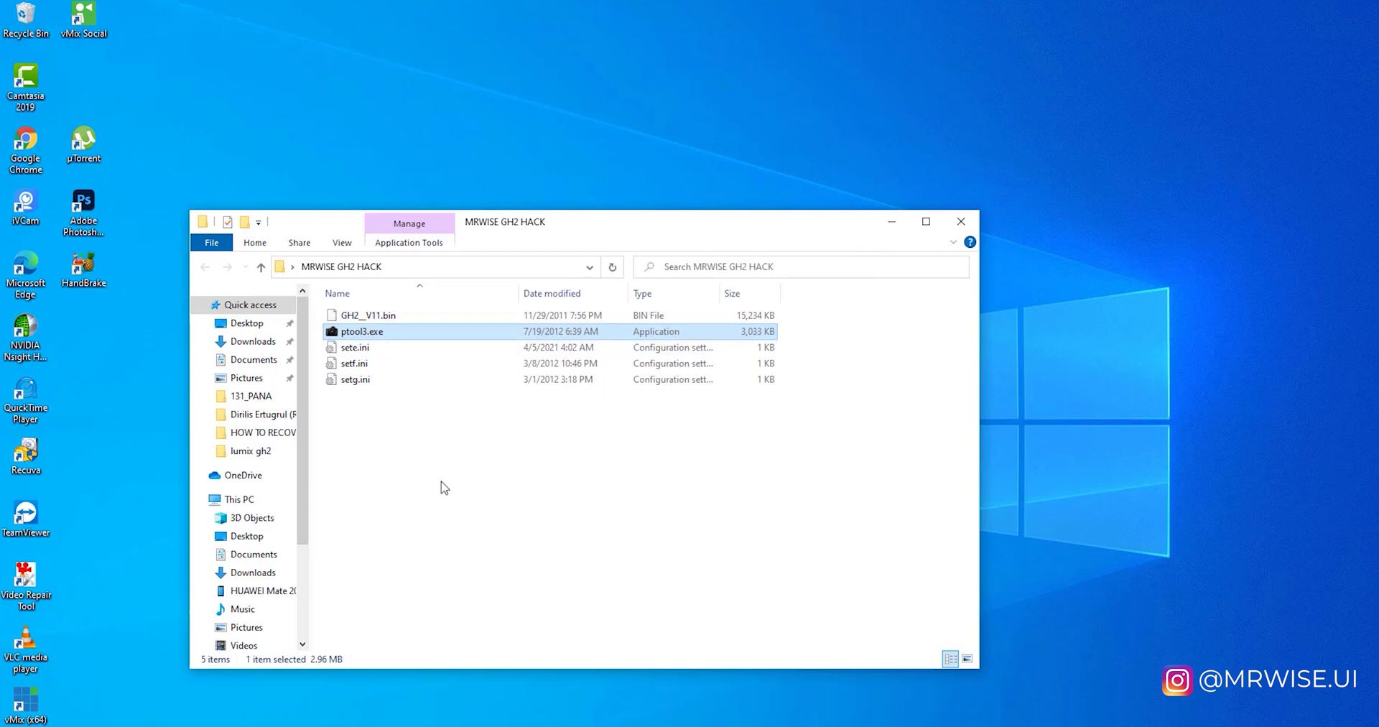
Launch ptool3.exe and load the GH2__V11.bin firmware to list the GH2 v1.11 patches.
double_click(334, 332)
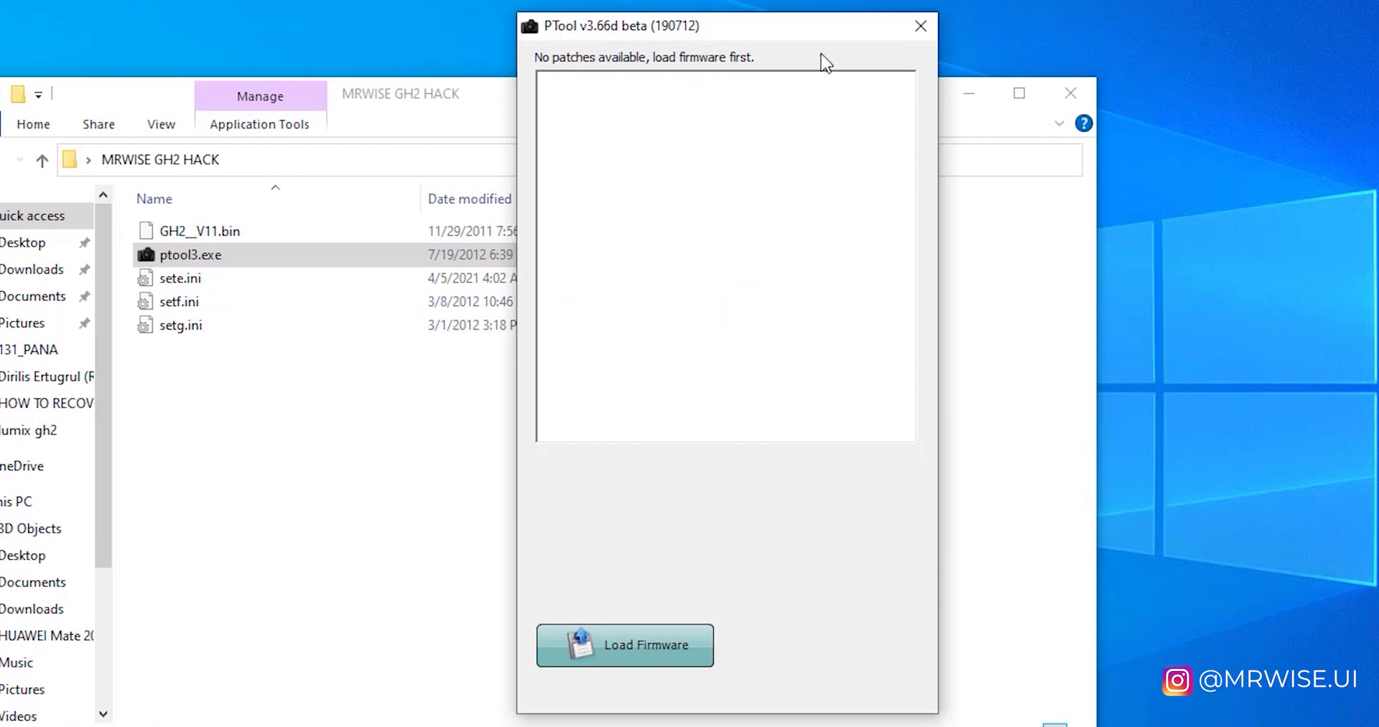
drag(822, 29, 967, 0)
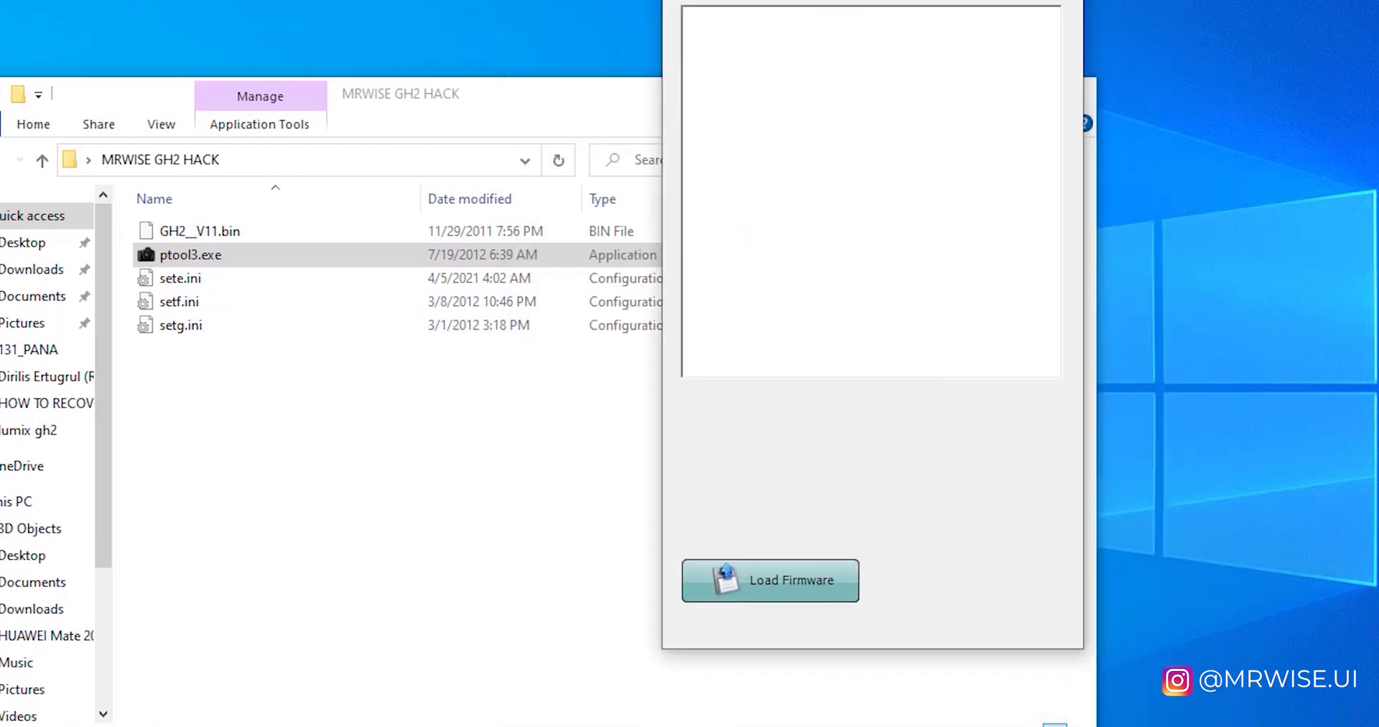
click(804, 575)
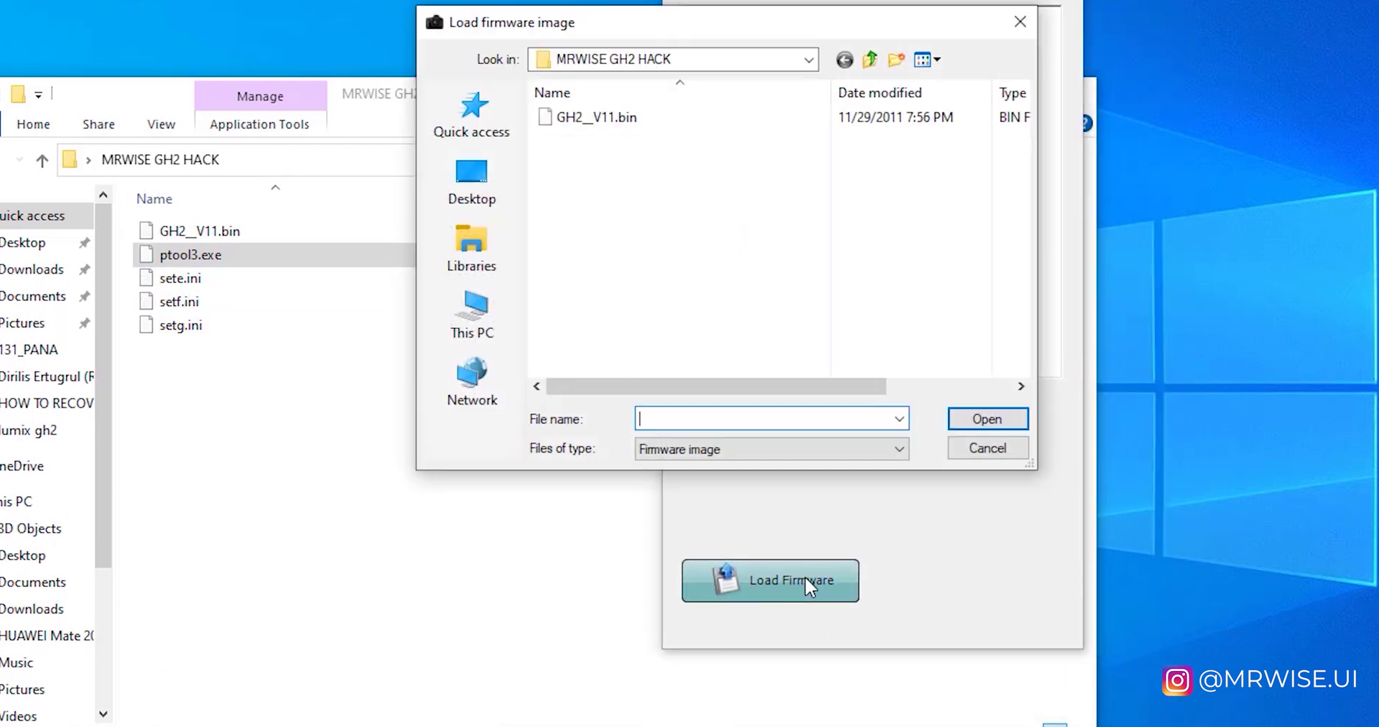
double_click(613, 118)
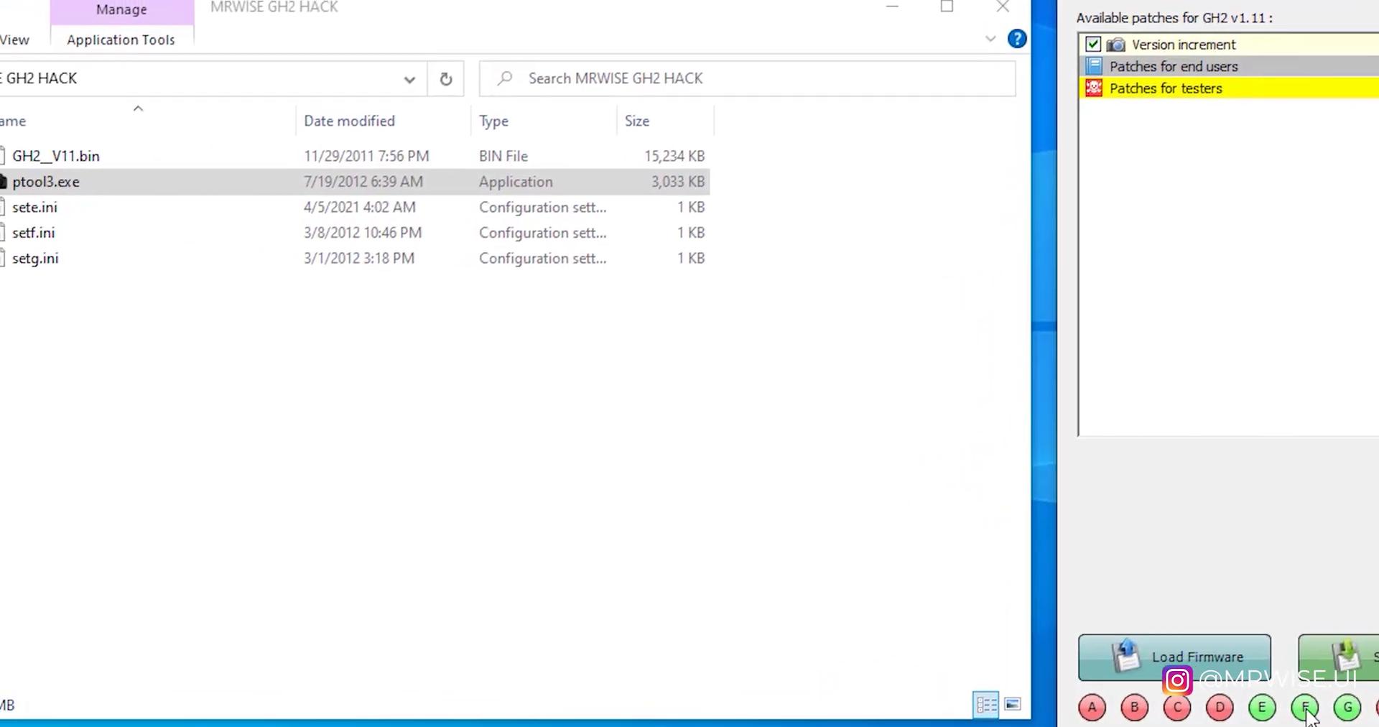
mouse_move(190, 315)
mouse_down()
mouse_move(92, 221)
mouse_move(146, 287)
mouse_move(146, 243)
mouse_move(216, 316)
mouse_up()
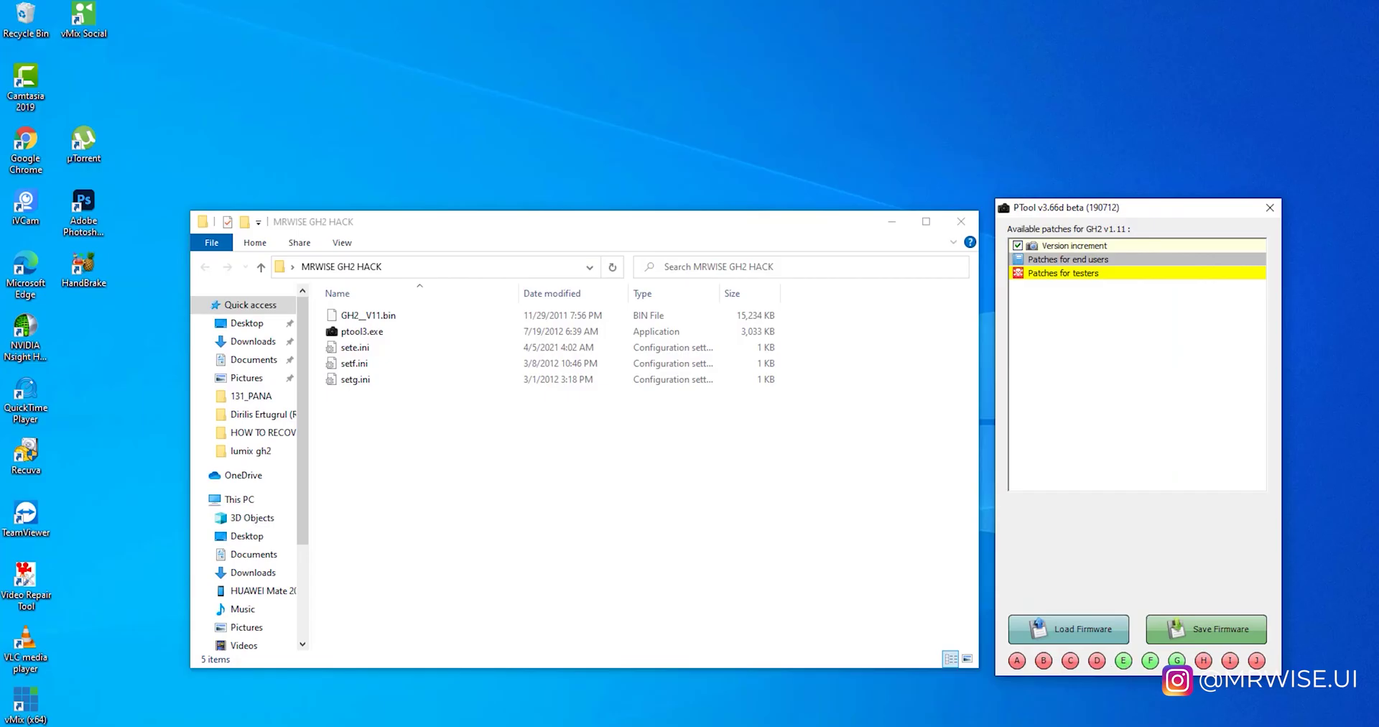
mouse_move(1125, 669)
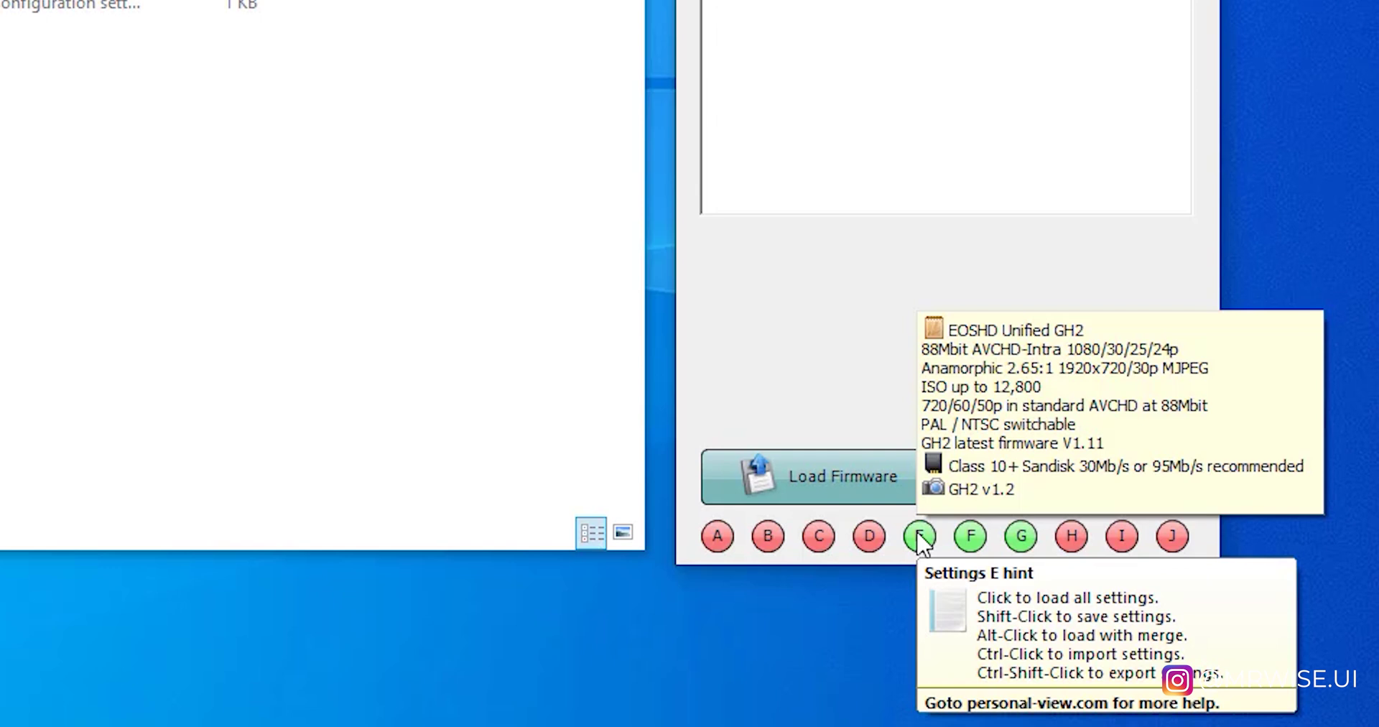
mouse_move(920, 536)
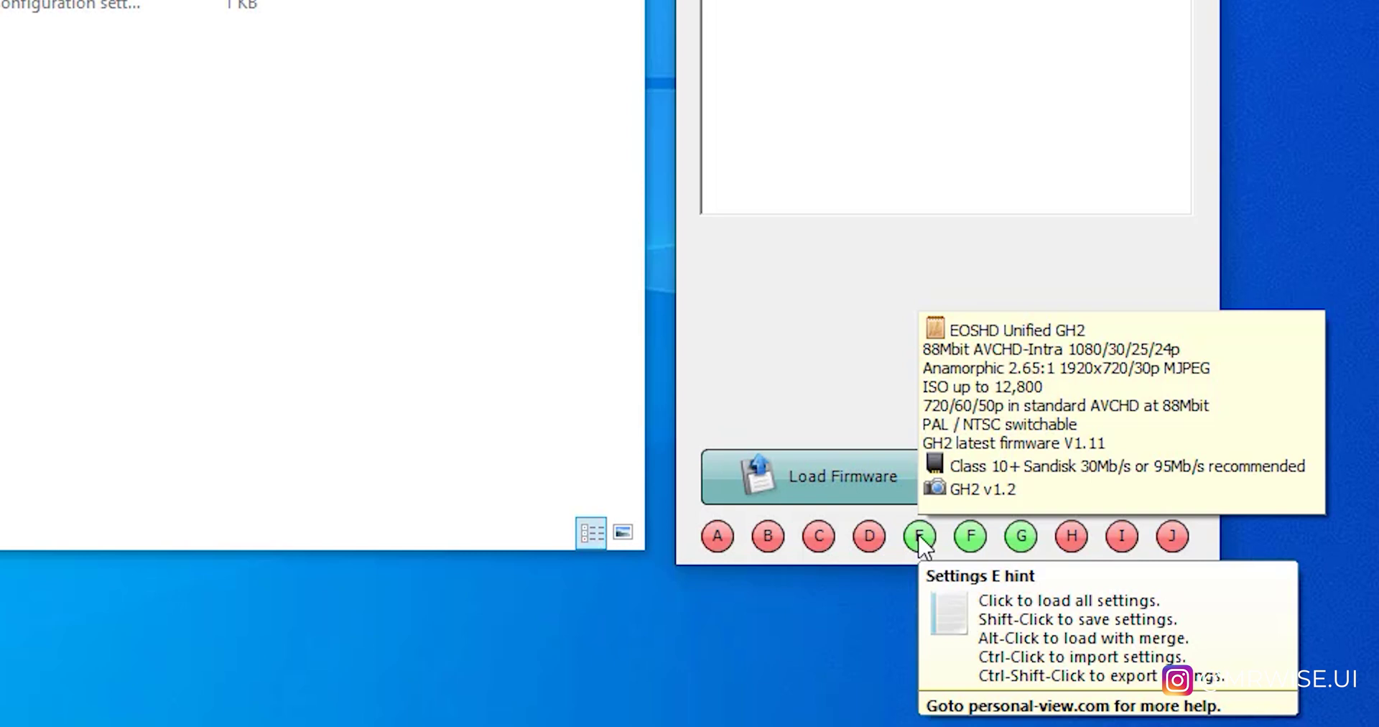
mouse_move(966, 533)
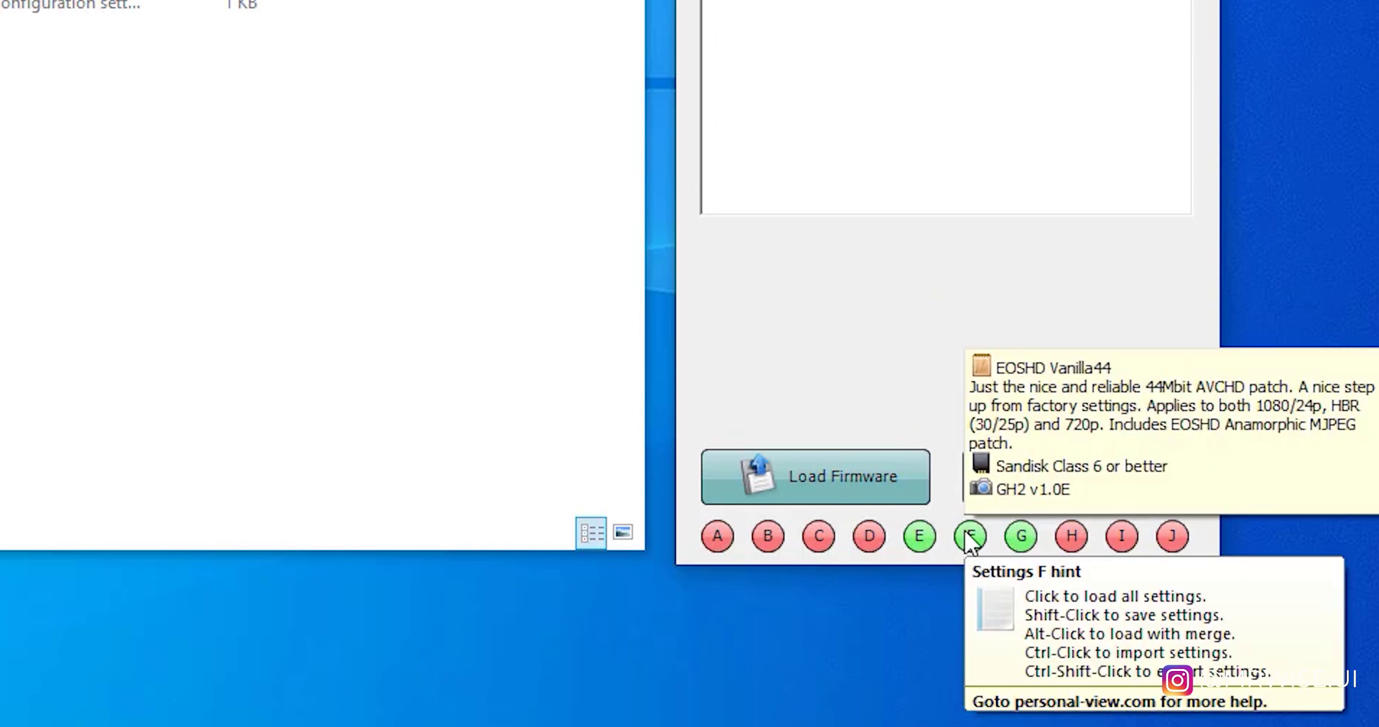
mouse_move(1025, 540)
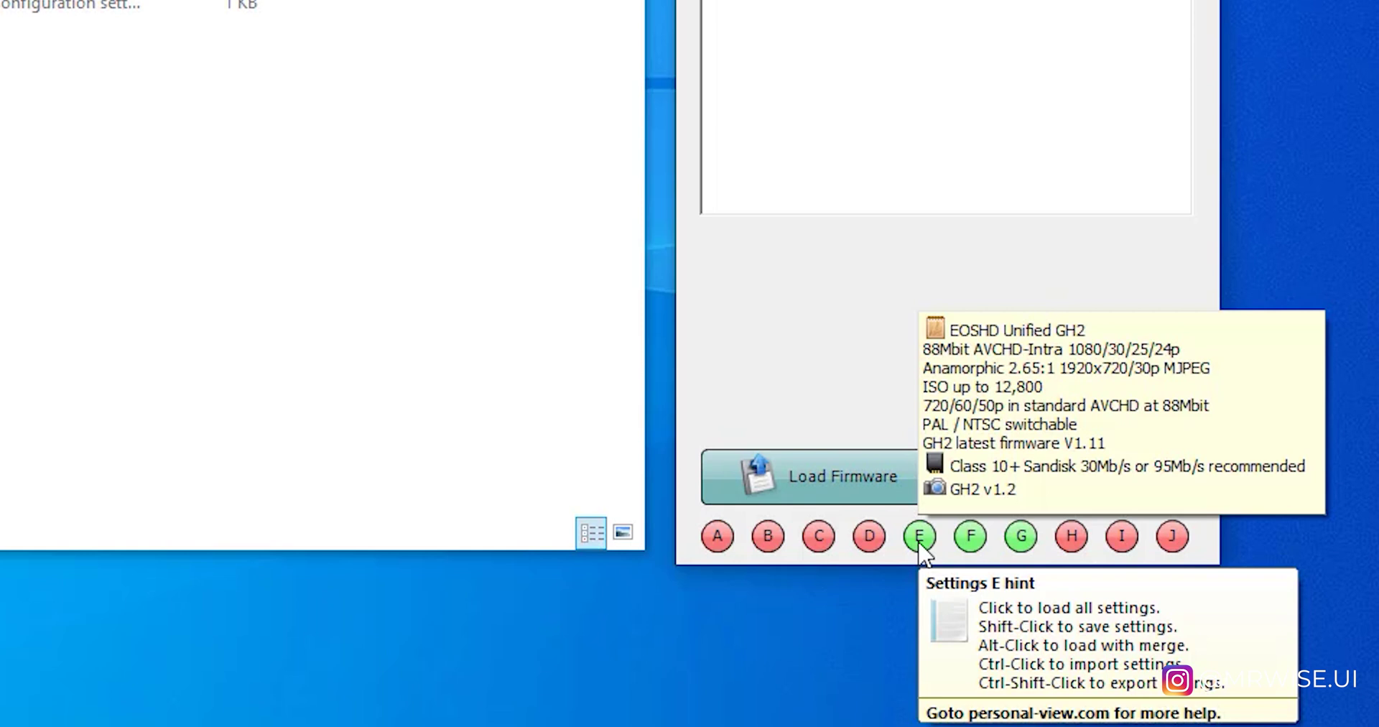
Load settings preset E (EOSHD Unified GH2, 88Mbit) and enter 0.1 as the Version increment.
click(920, 543)
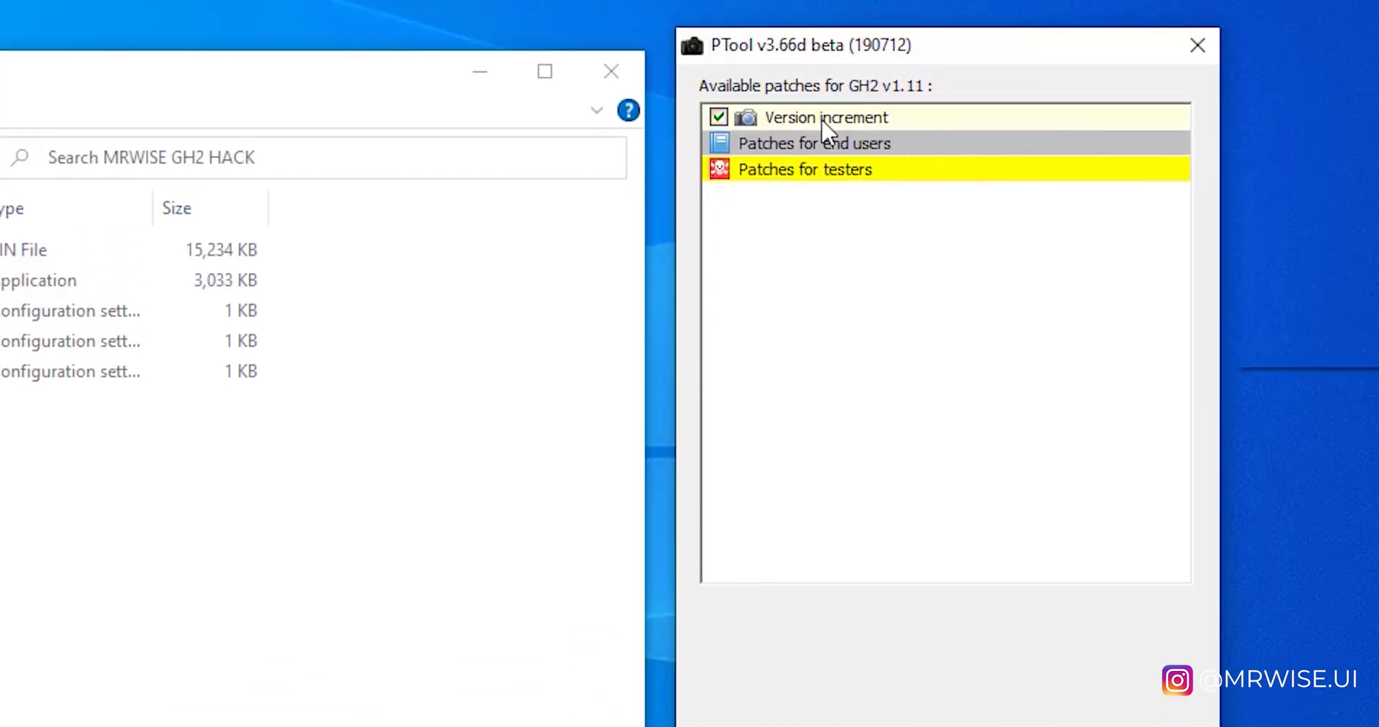
click(822, 118)
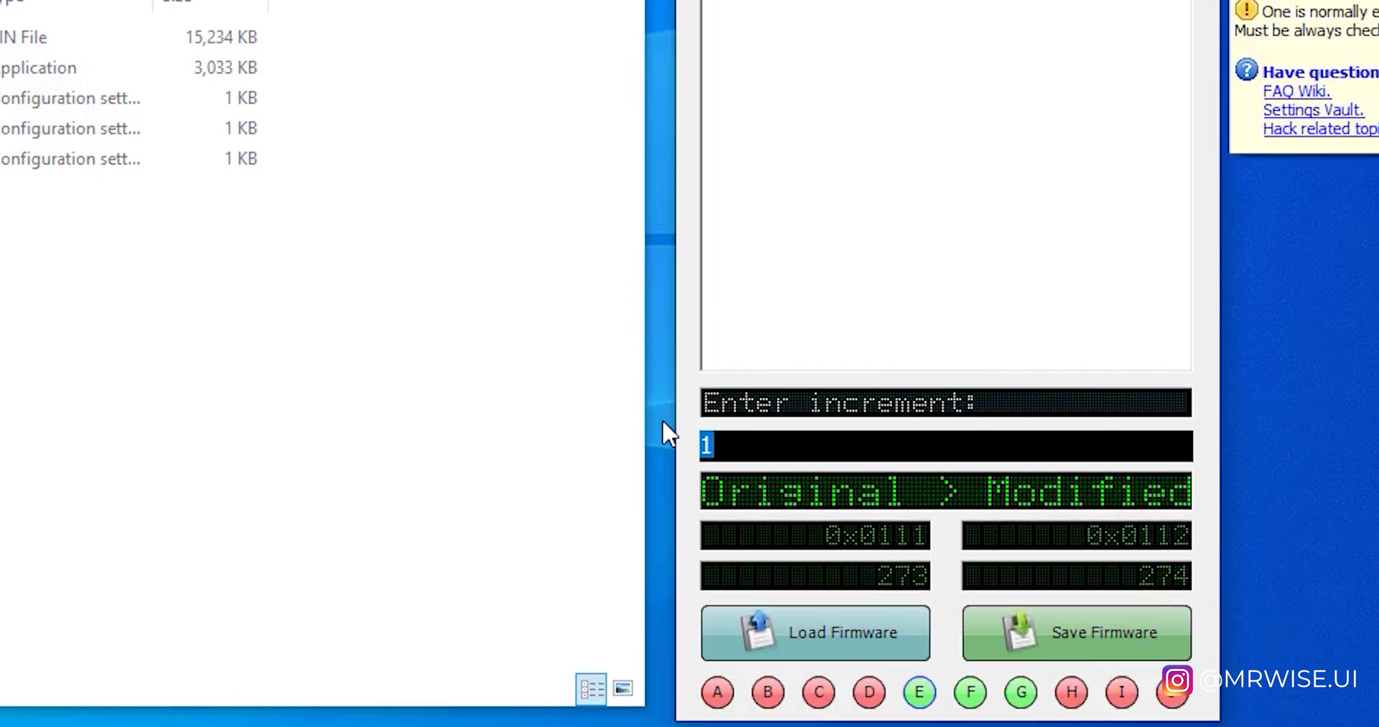
text(0.1)
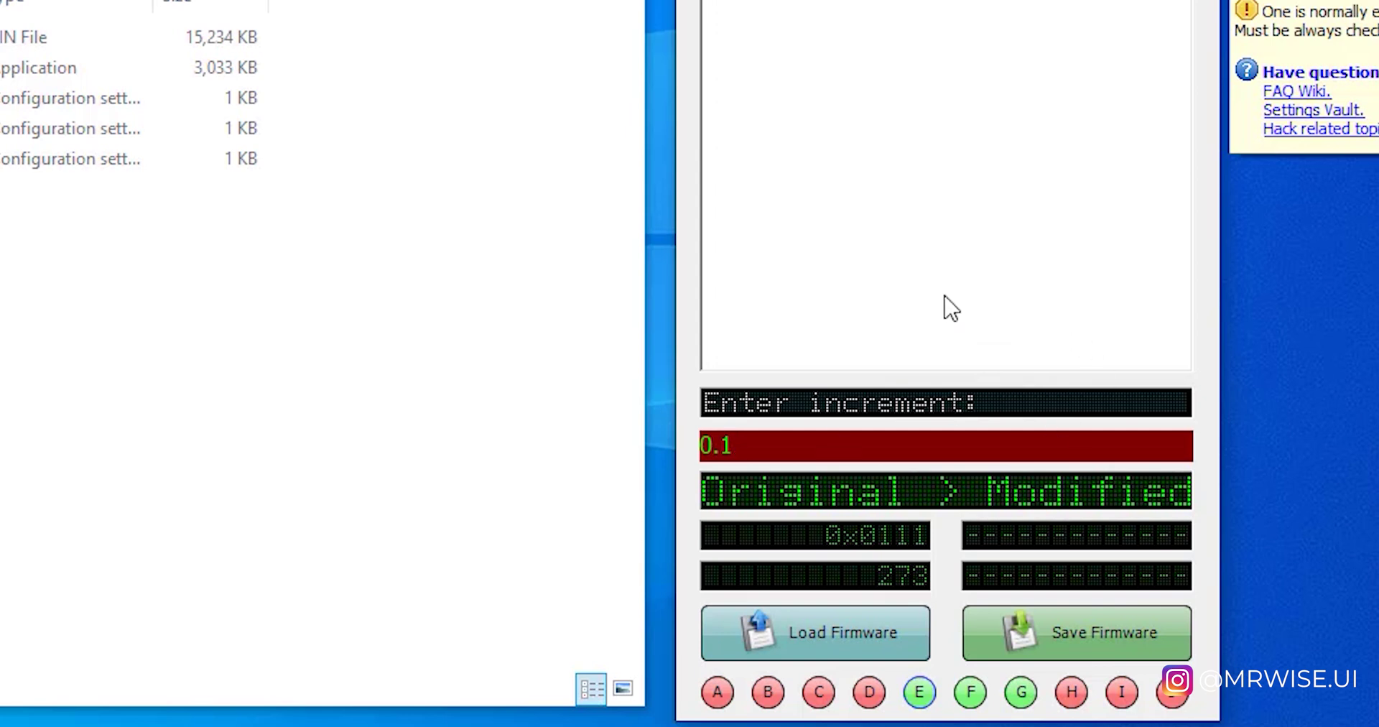
Save the patched firmware as GH2__V12.bin in the MRWISE GH2 HACK folder.
click(1084, 636)
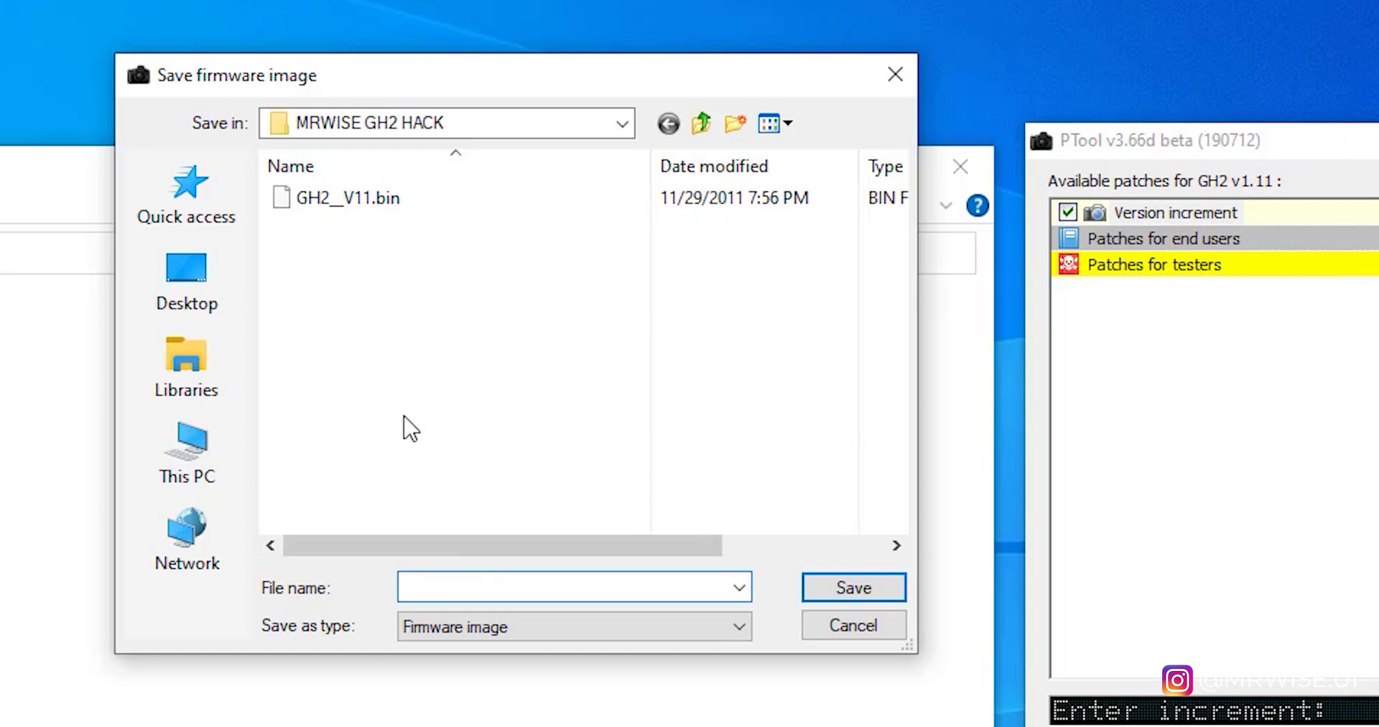
click(352, 199)
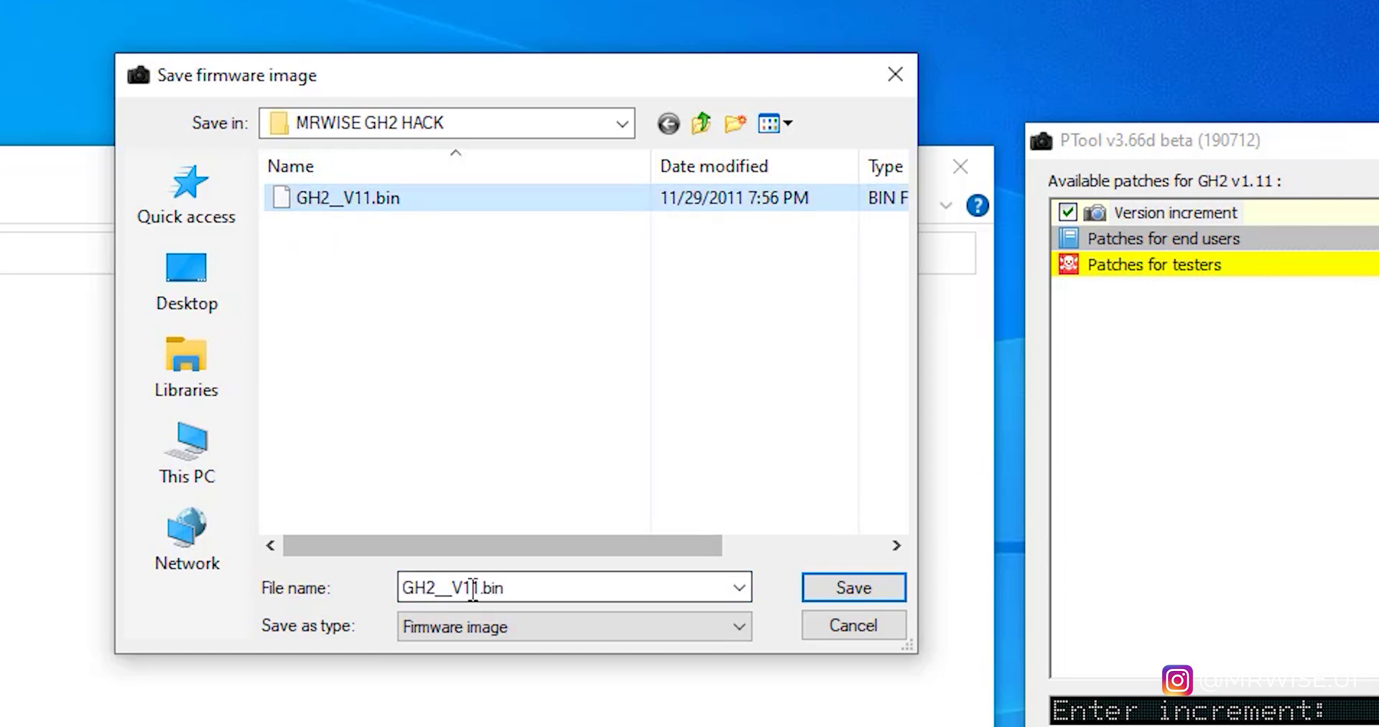
double_click(472, 588)
click(473, 589)
text(2)
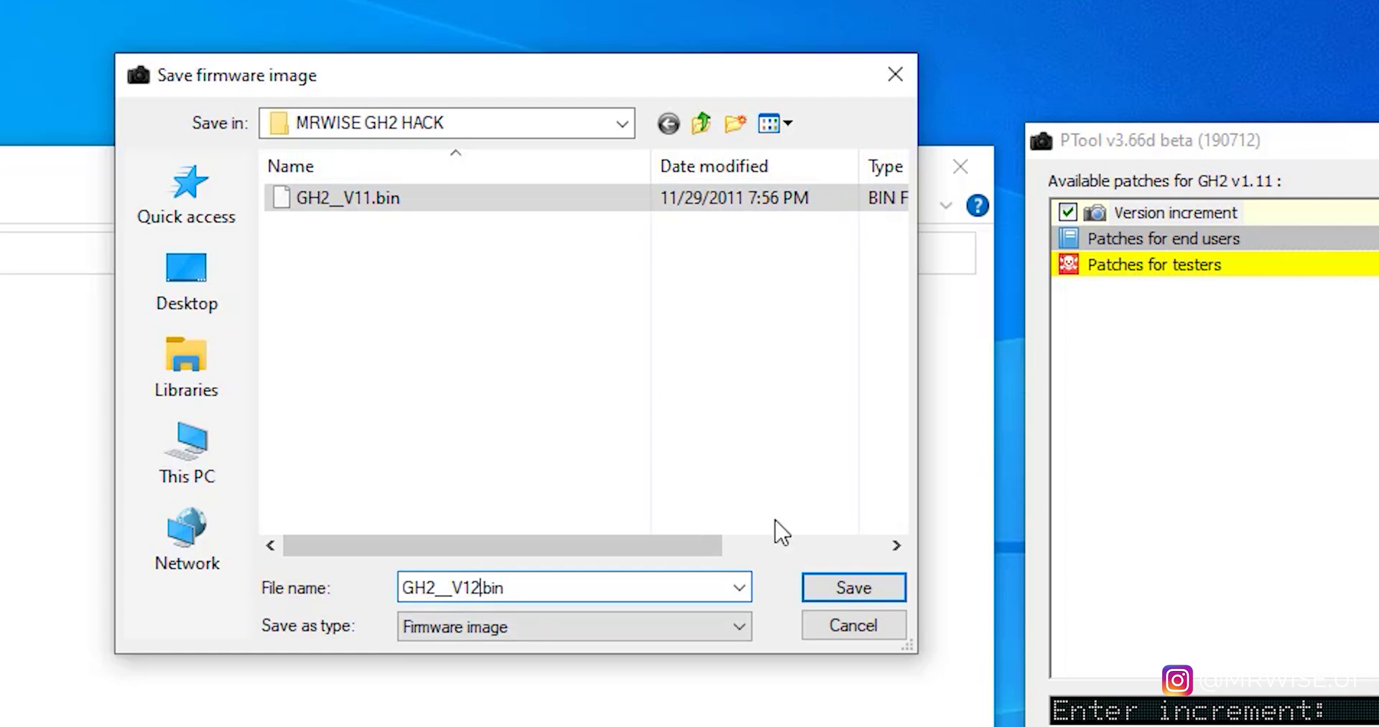
click(852, 589)
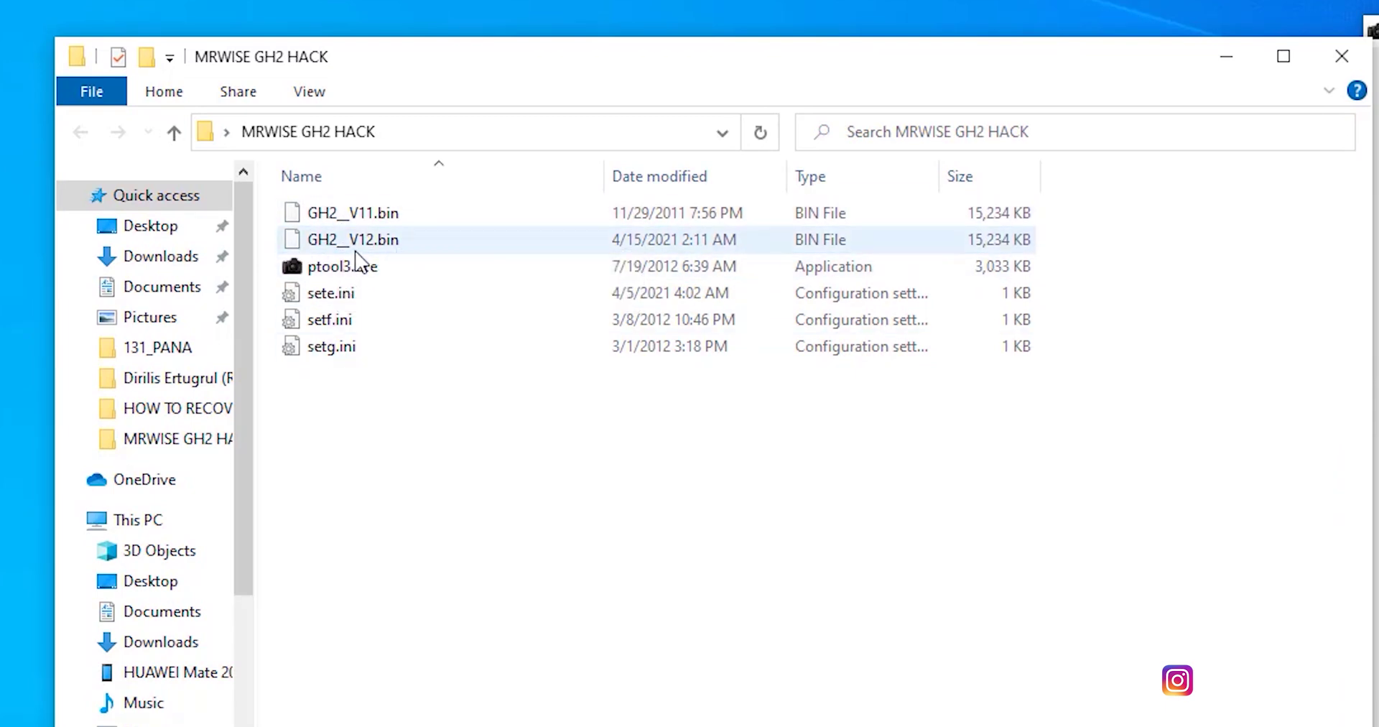
Select GH2__V12.bin in the hack folder, listed beside GH2__V11.bin at 15,234 KB.
click(424, 248)
click(380, 8)
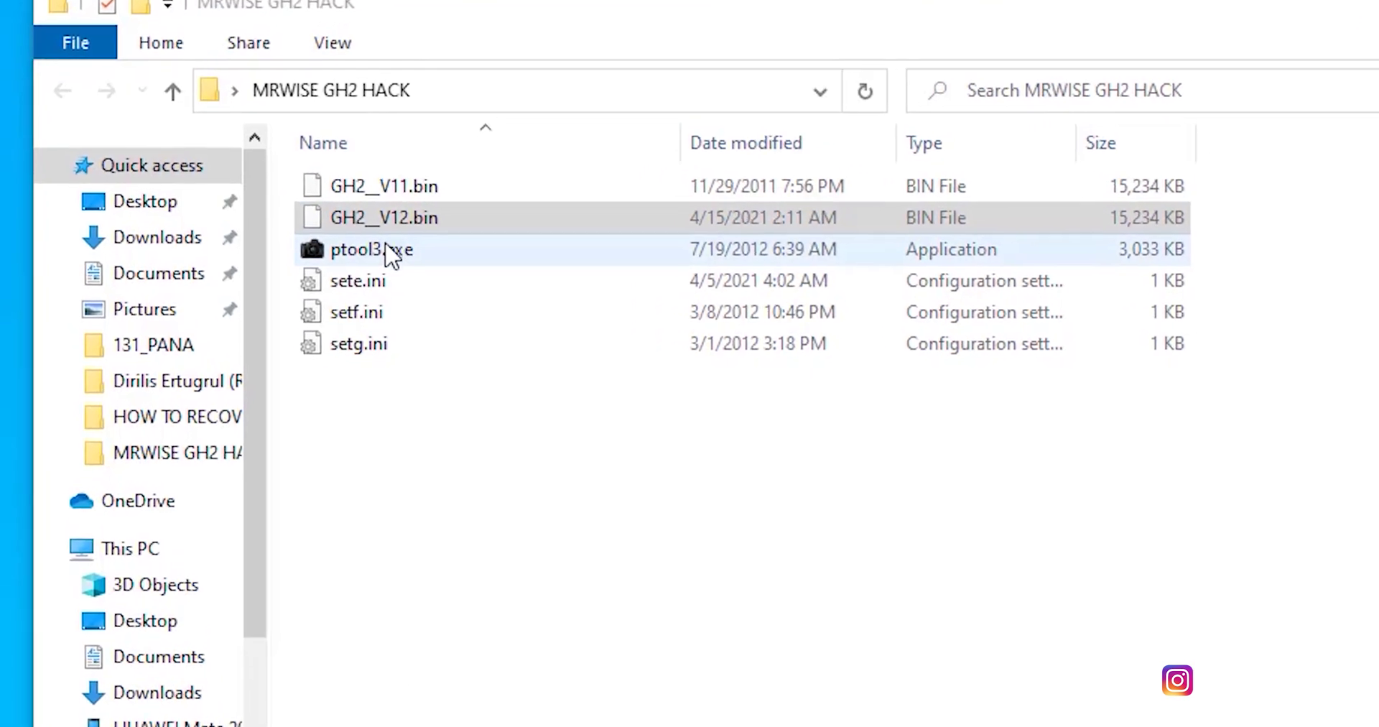
click(408, 218)
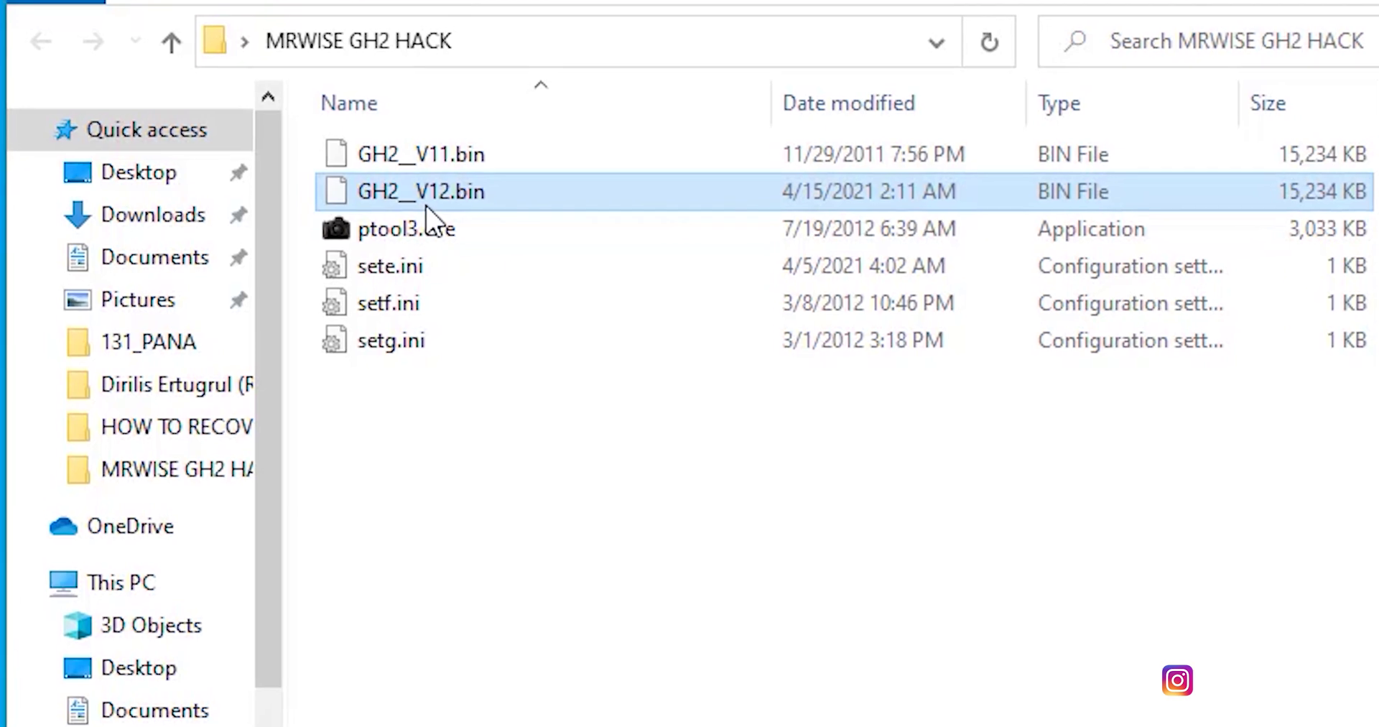